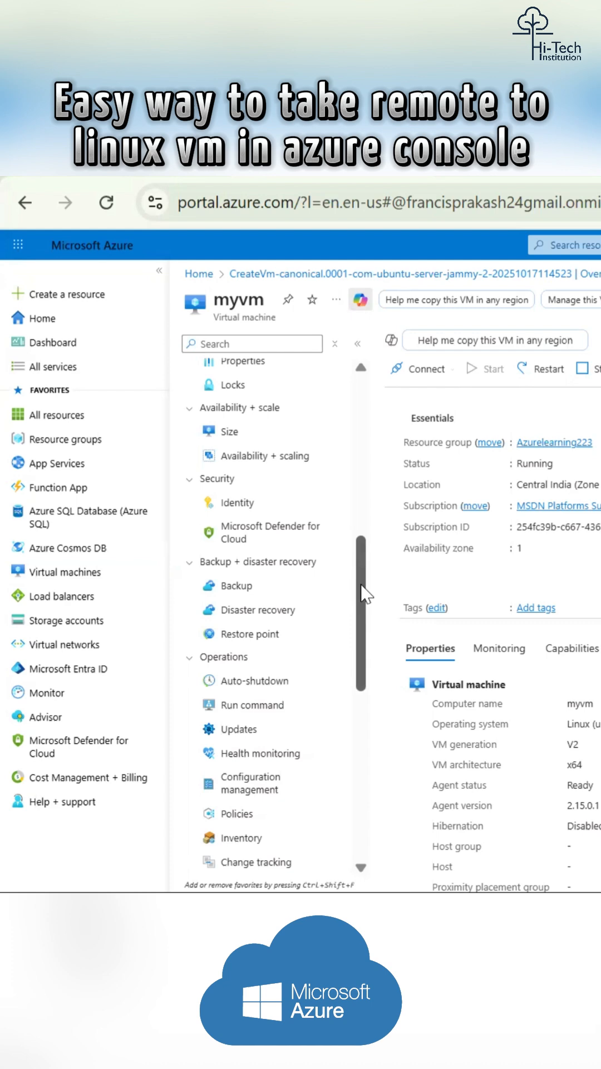
pyautogui.scroll(-3, 367, 594)
pyautogui.scroll(-3, 370, 711)
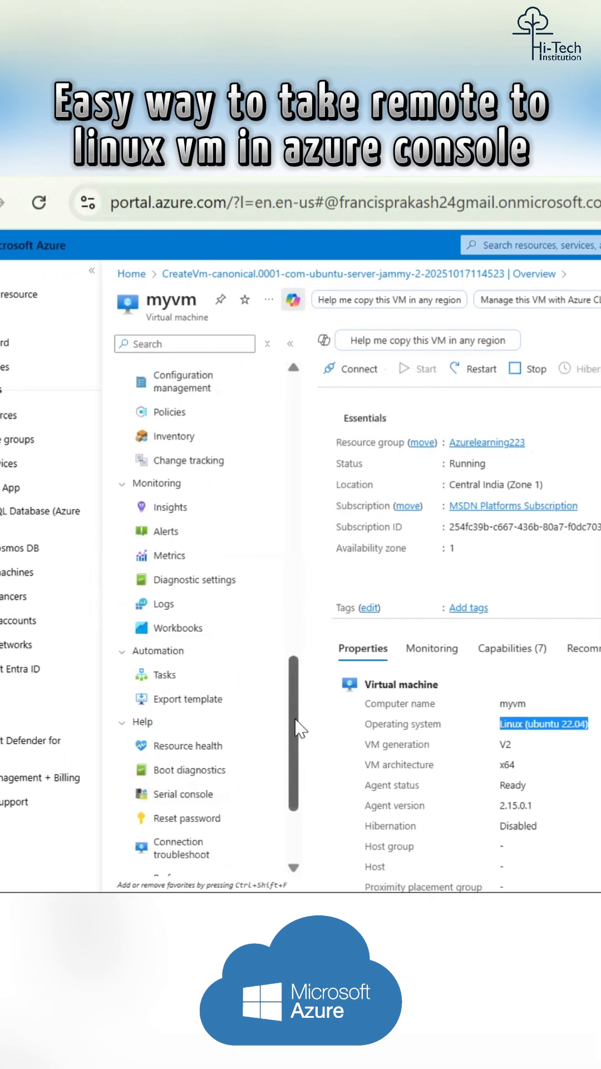
pyautogui.scroll(-3, 299, 751)
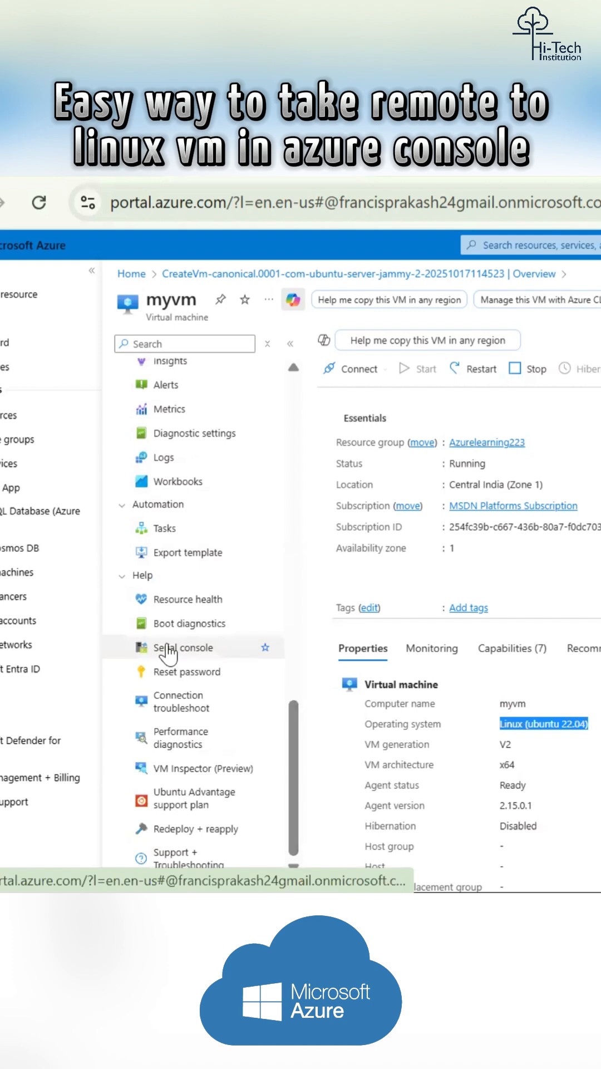
# Step: Launch the serial console for myvm from the resource menu, reaching a root shell
pyautogui.click(171, 648)
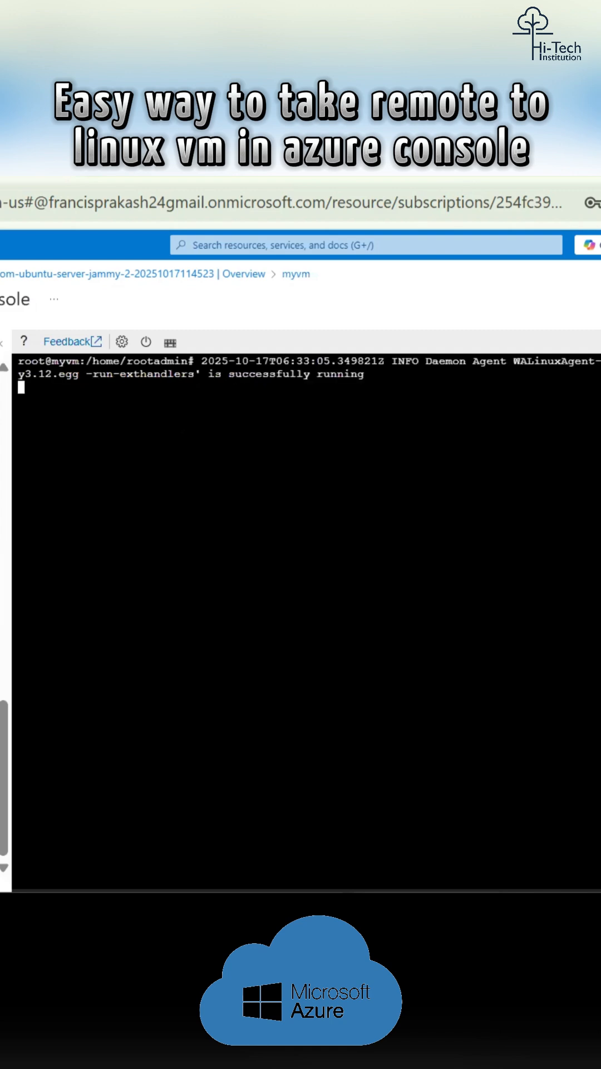
pyautogui.scroll(1, 309, 585)
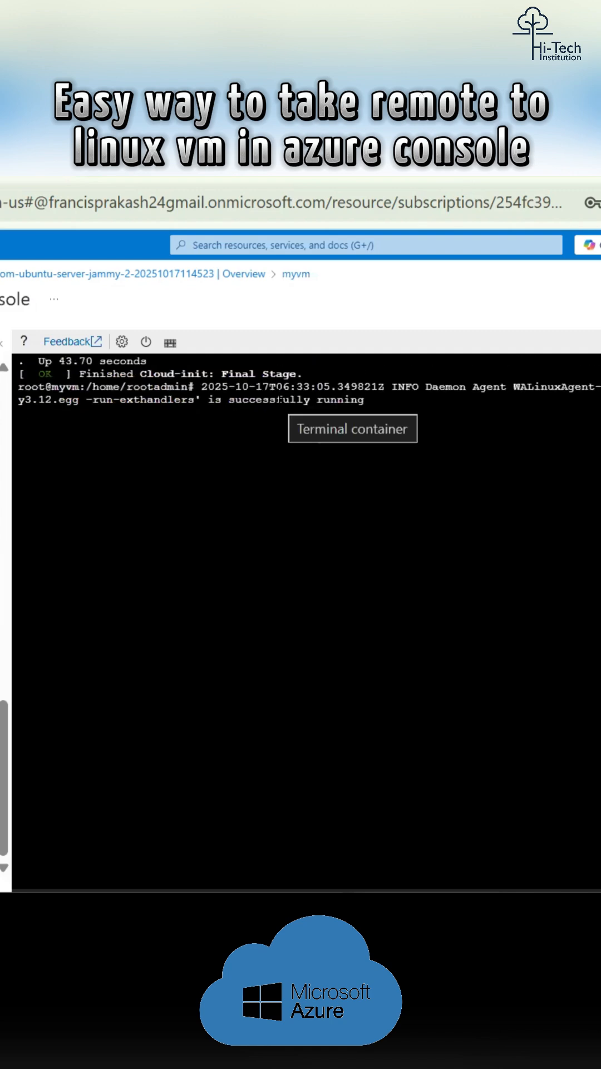
pyautogui.scroll(1, 310, 585)
# Step: Bring up a fresh root prompt in myvm's serial console
pyautogui.press('Return')
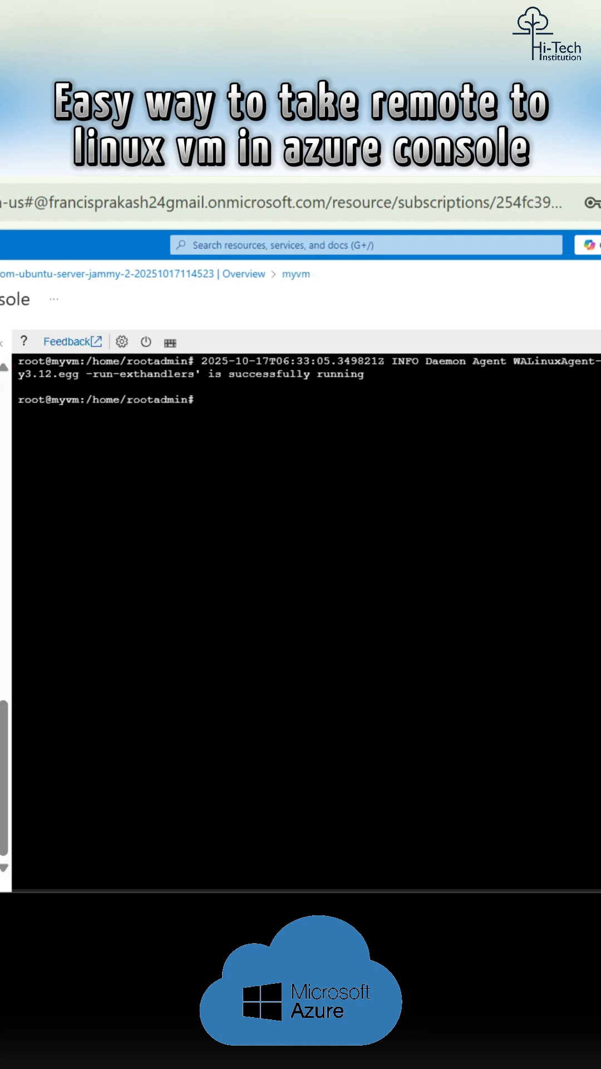
# Step: Clear the terminal and run ls, which returns an empty listing
pyautogui.hotkey('ctrl', 'l')
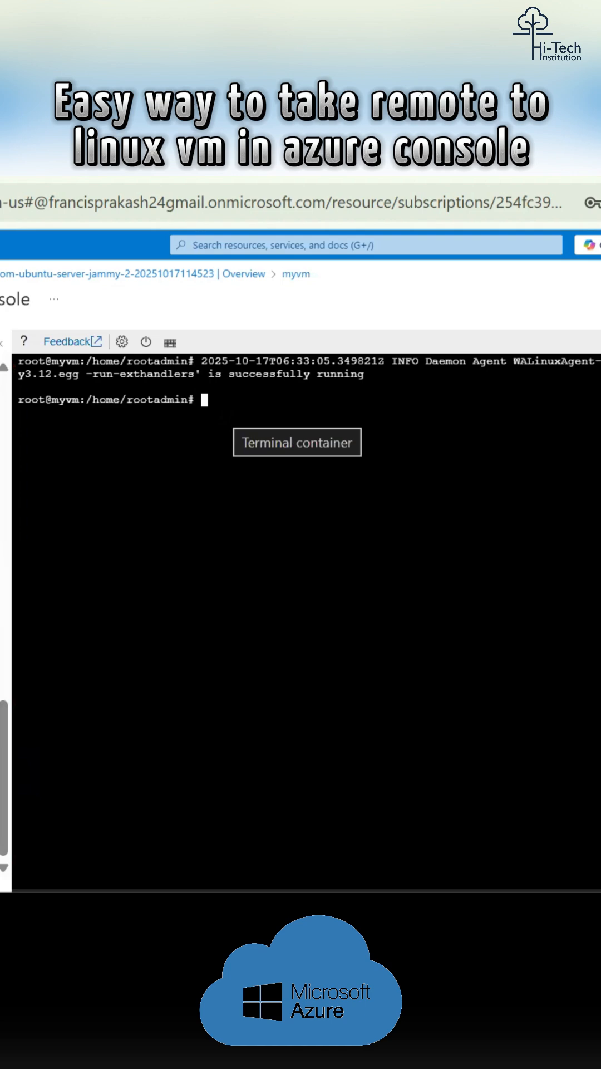
pyautogui.write('ls')
pyautogui.press('Return')
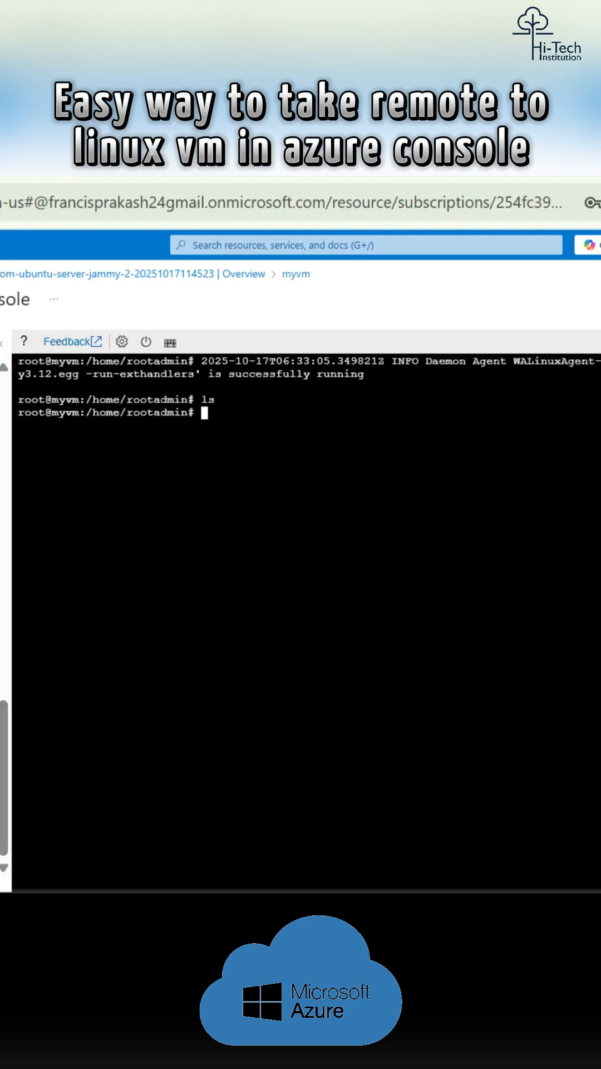